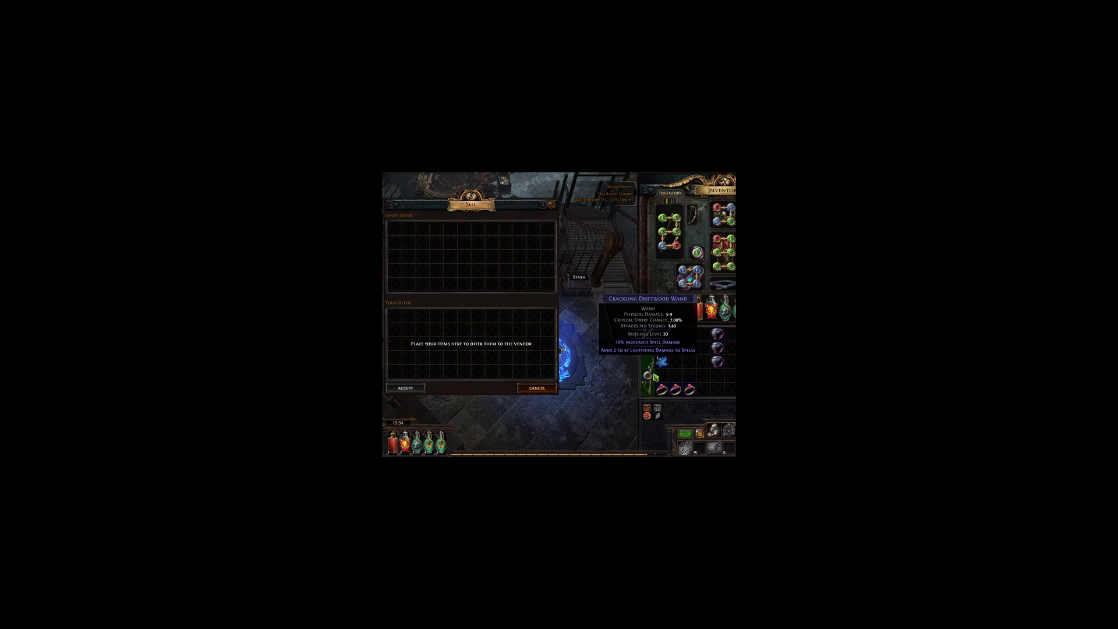
Offer the wand, blue gem and a Ruby Ring, swapping rings while checking Lani's offer
ctrl+click(651, 371)
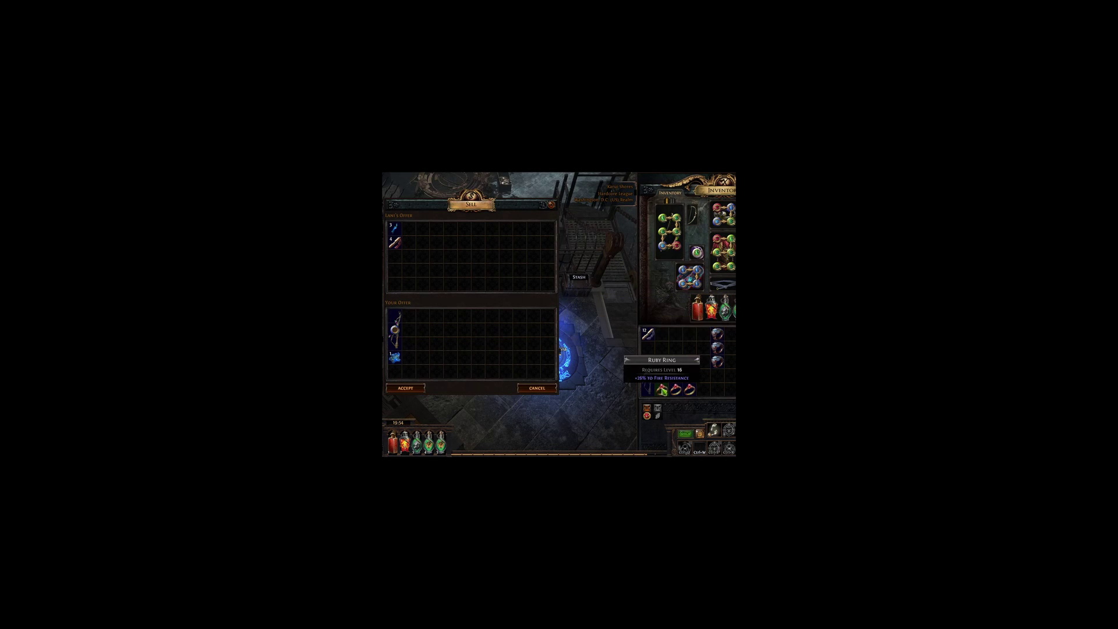
ctrl+click(662, 387)
mouse_move(394, 241)
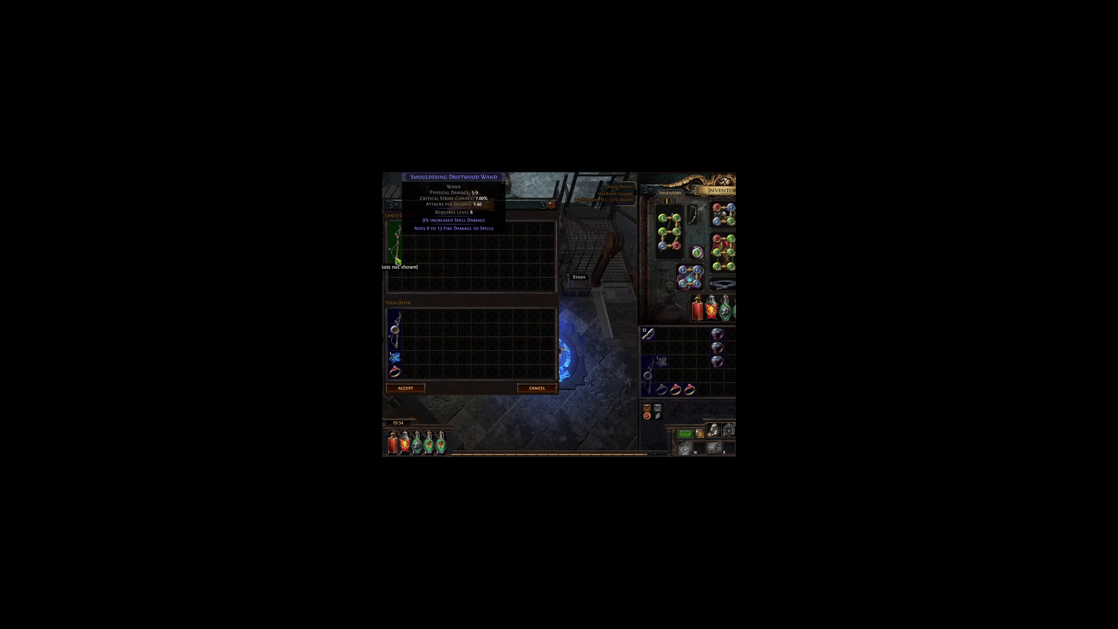
ctrl+click(395, 370)
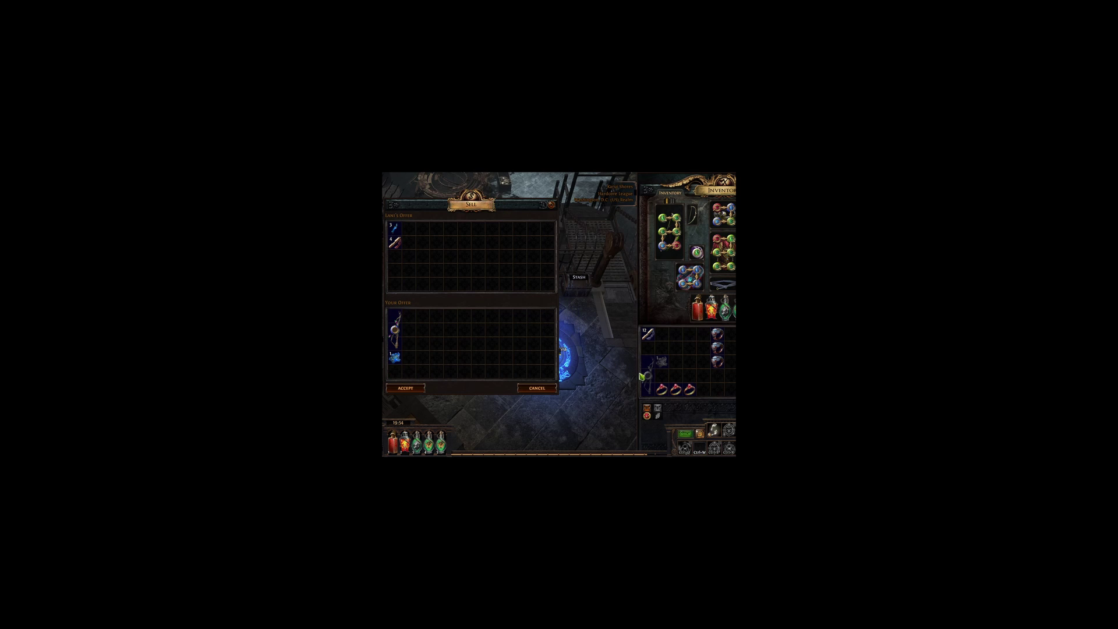
ctrl+click(662, 389)
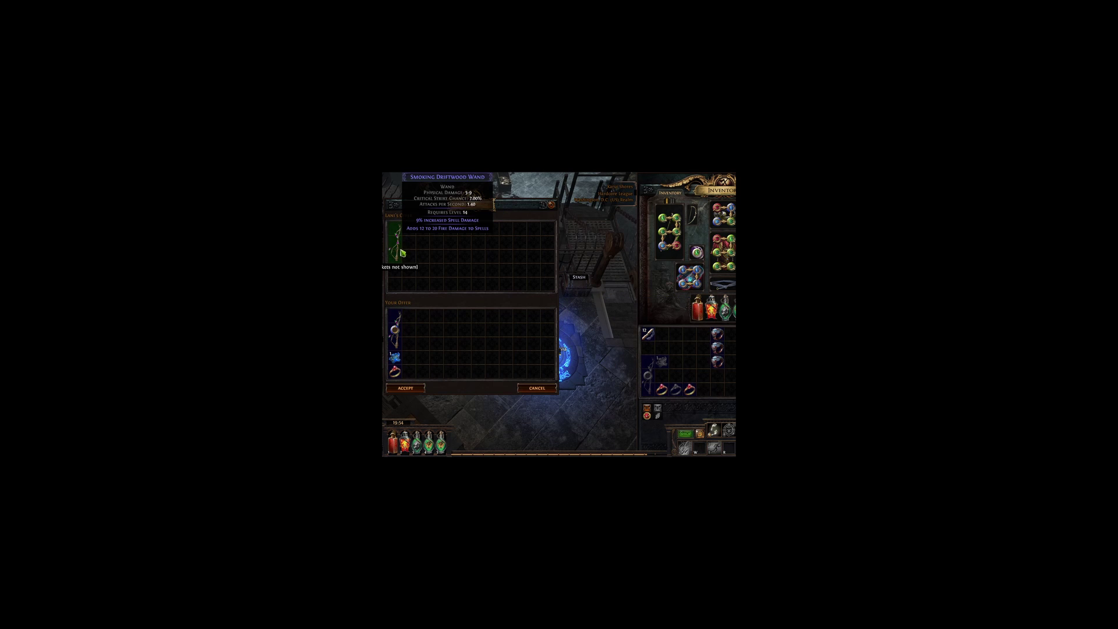
ctrl+click(393, 376)
ctrl+click(660, 385)
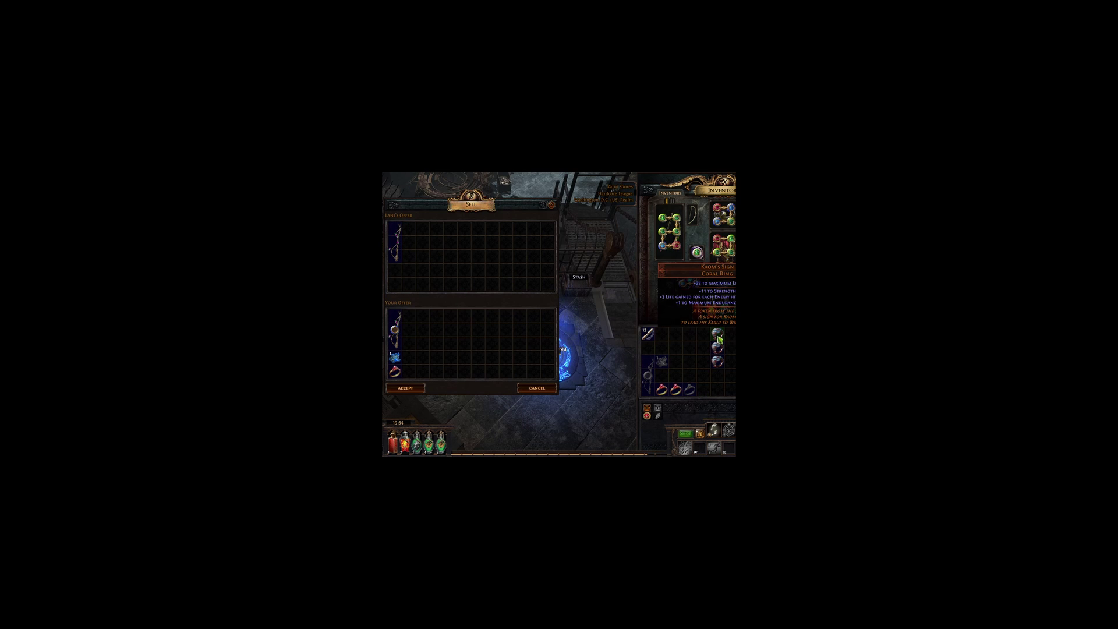
mouse_move(717, 362)
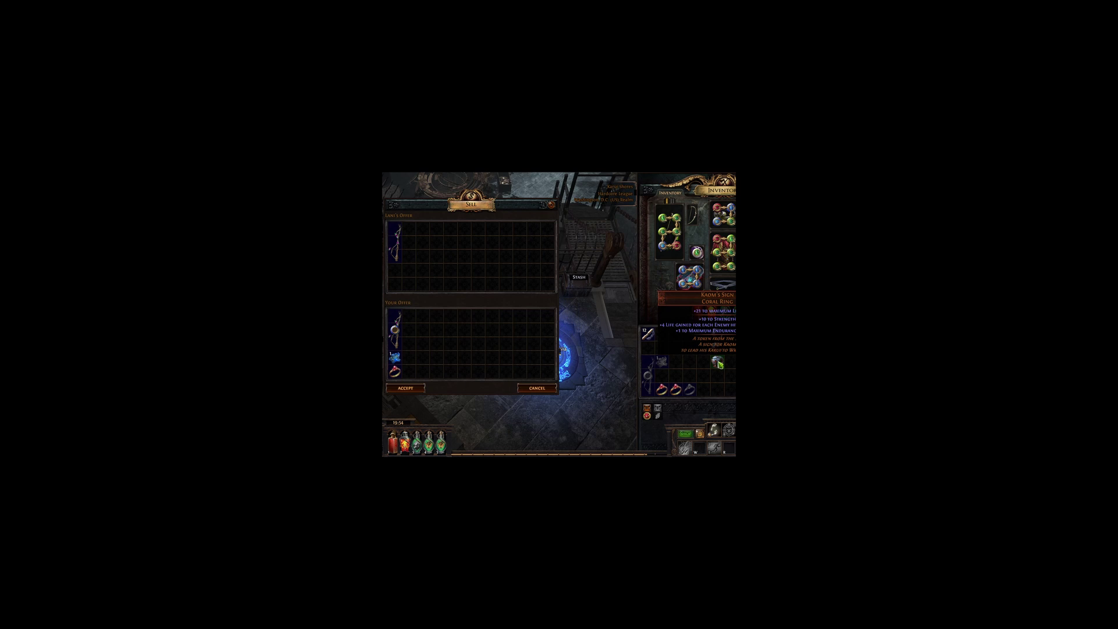
Add the three Kaom's Sign rings to the vendor sell offer
ctrl+click(717, 362)
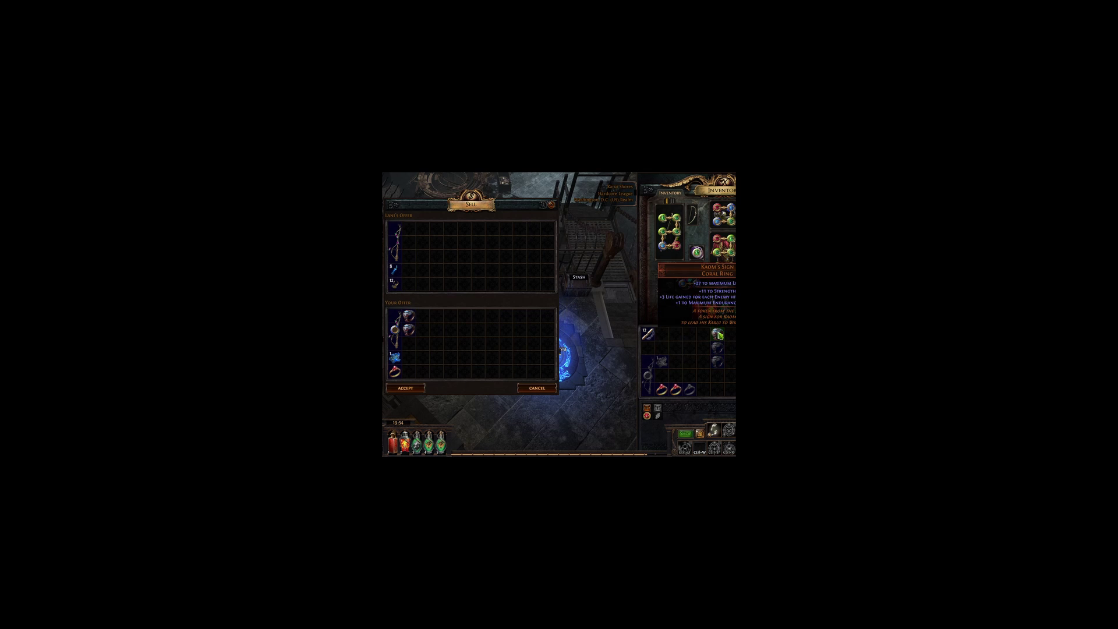
ctrl+click(718, 335)
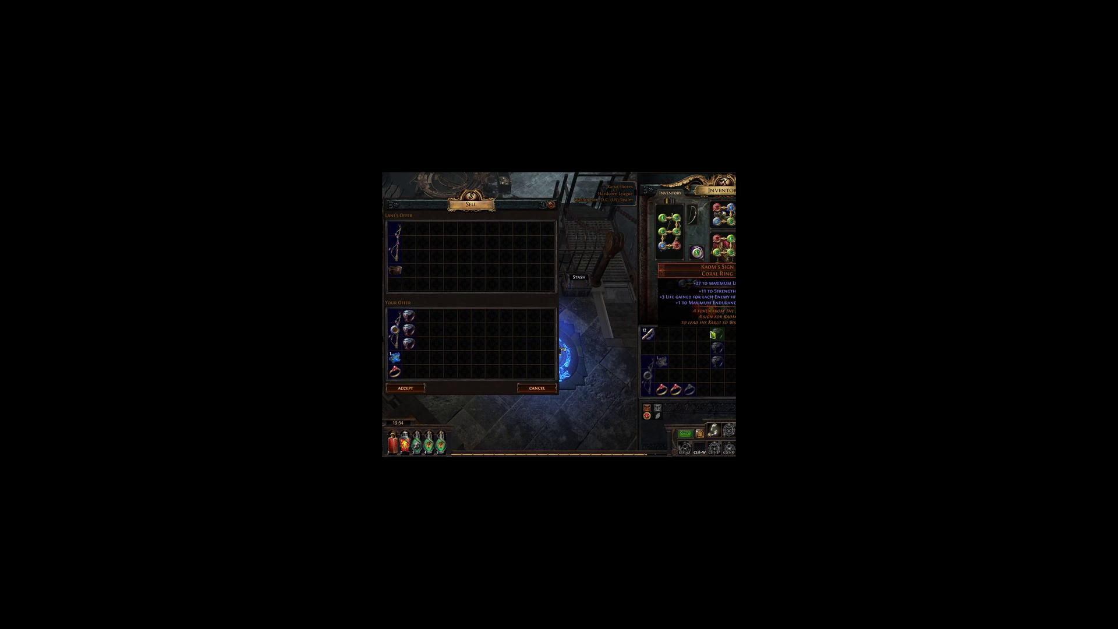
Accept the vendor trade, closing the sell window and returning to town
click(420, 390)
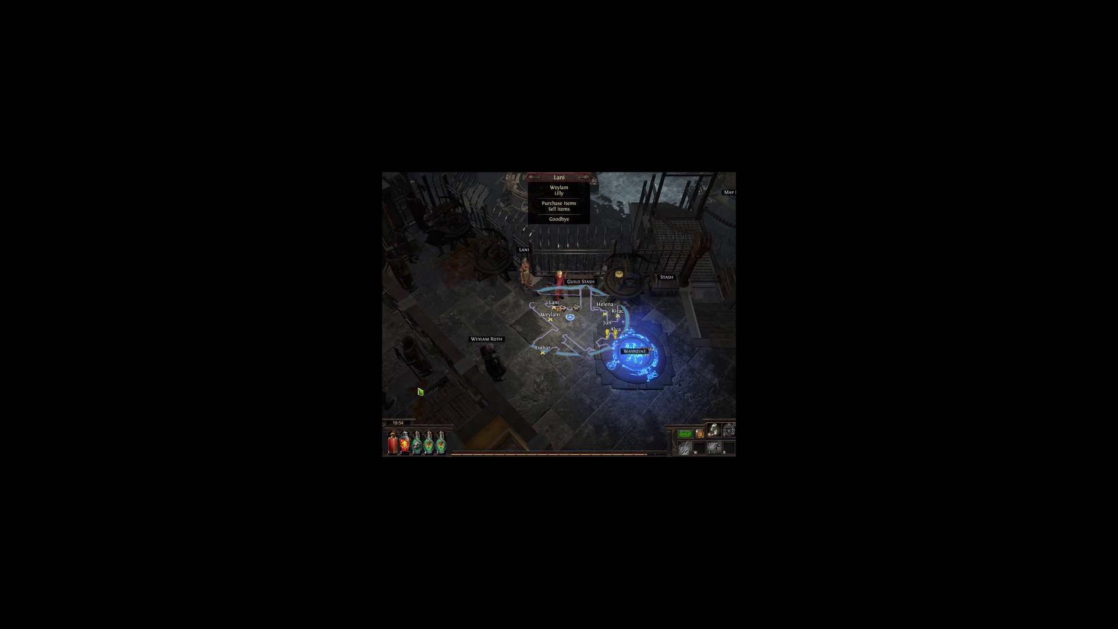